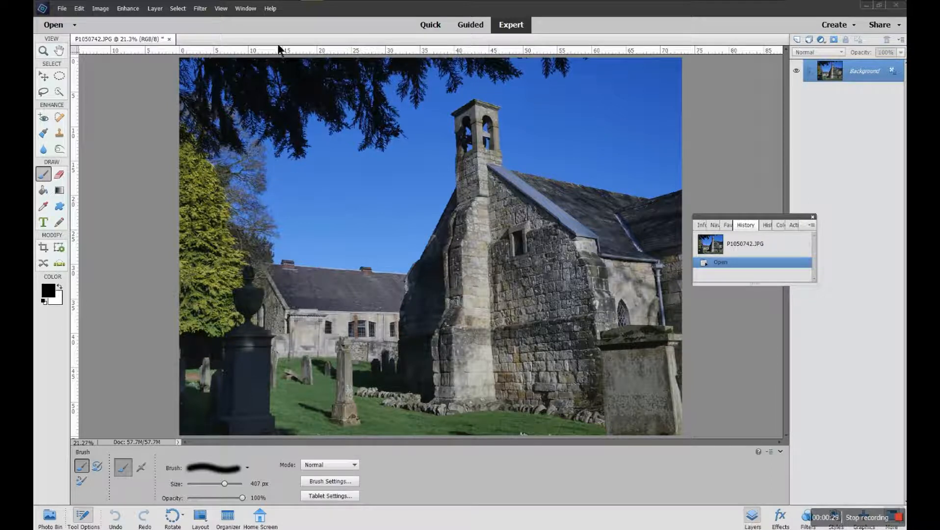
pyautogui.click(251, 9)
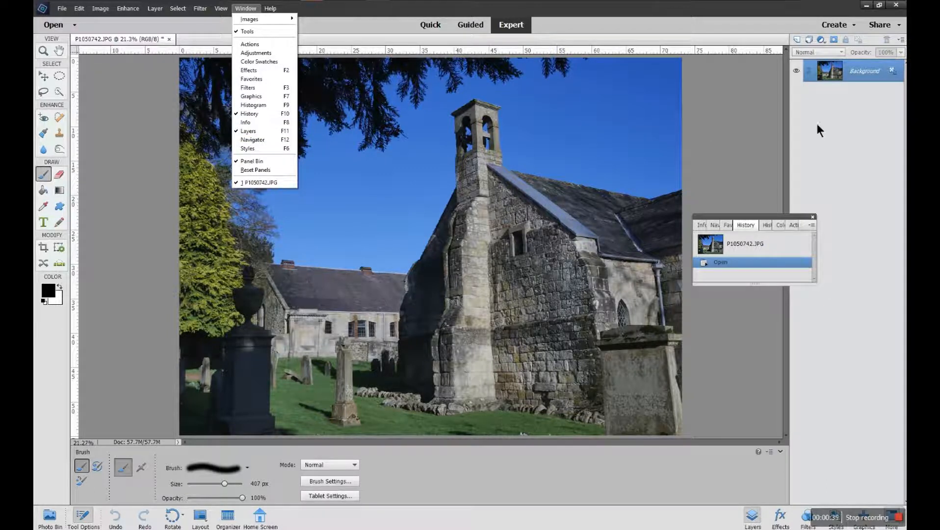
pyautogui.click(836, 108)
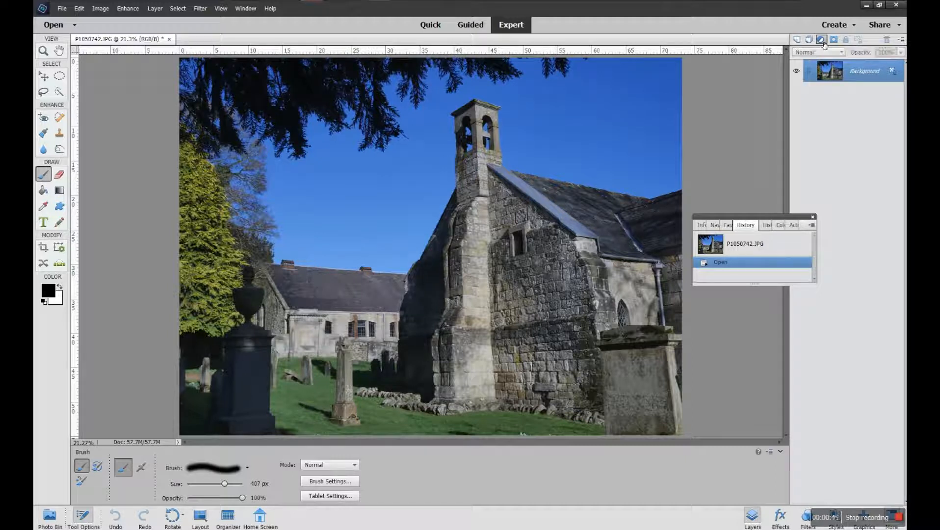
# Add a Solid Color fill layer above the church photo, trying green, blue and pink before settling on red (#f1104a).
pyautogui.click(821, 40)
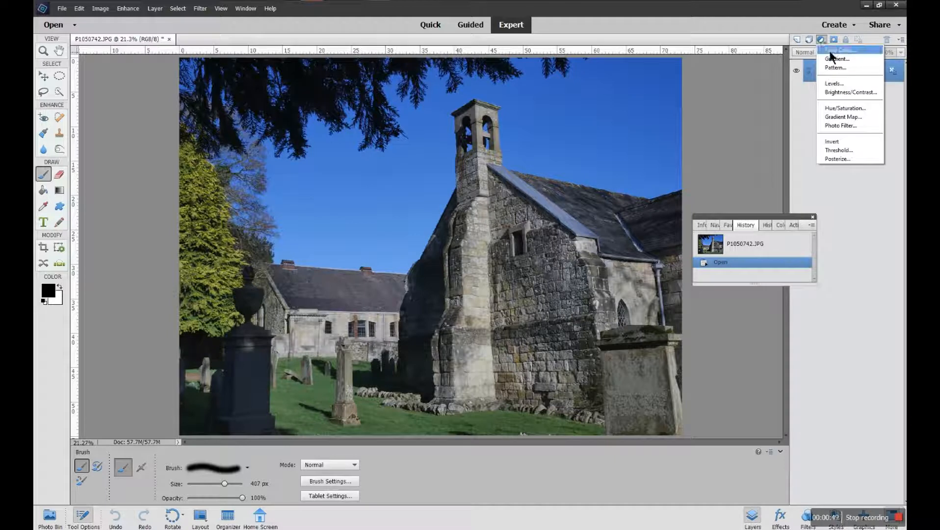
pyautogui.click(834, 51)
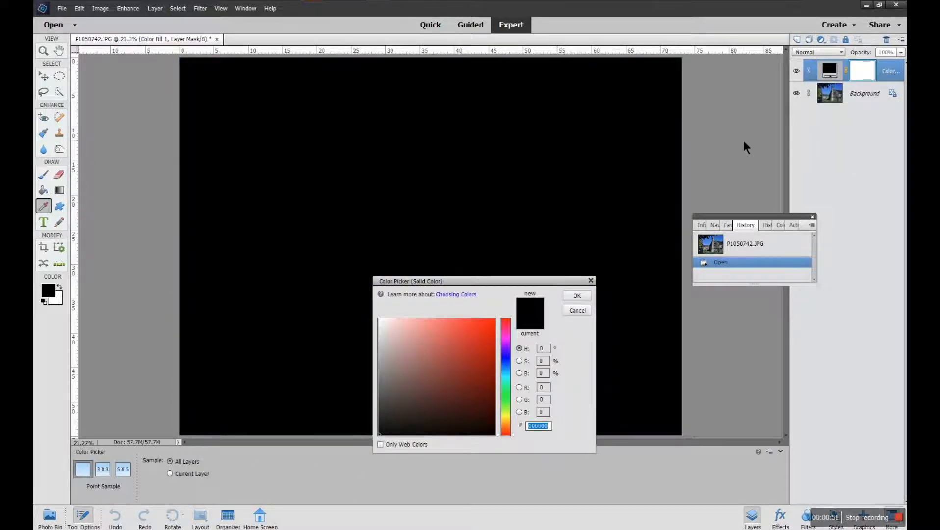
pyautogui.moveTo(551, 282); pyautogui.dragTo(753, 101)
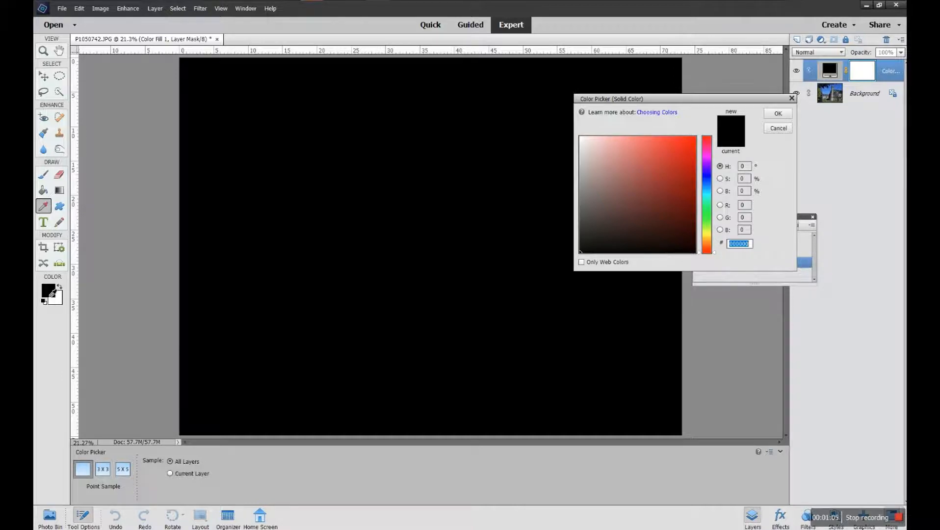
pyautogui.click(685, 145)
pyautogui.moveTo(687, 149)
pyautogui.mouseDown()
pyautogui.moveTo(683, 176)
pyautogui.moveTo(708, 181)
pyautogui.moveTo(703, 211)
pyautogui.mouseUp()
pyautogui.click(706, 182)
pyautogui.click(686, 150)
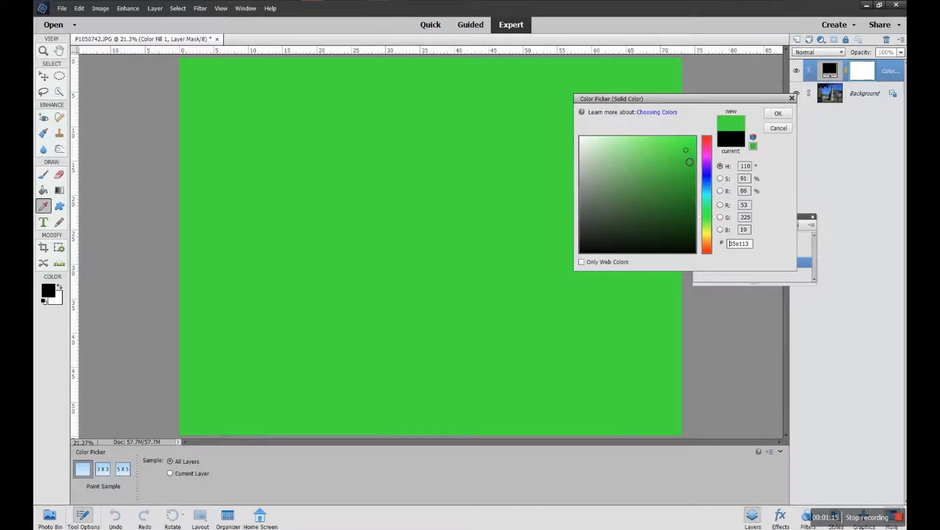
pyautogui.click(708, 182)
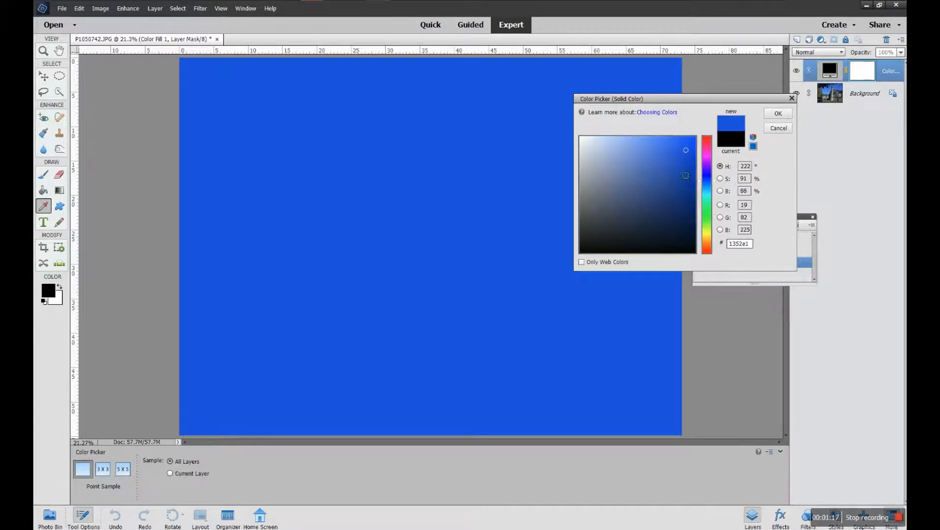
pyautogui.click(708, 146)
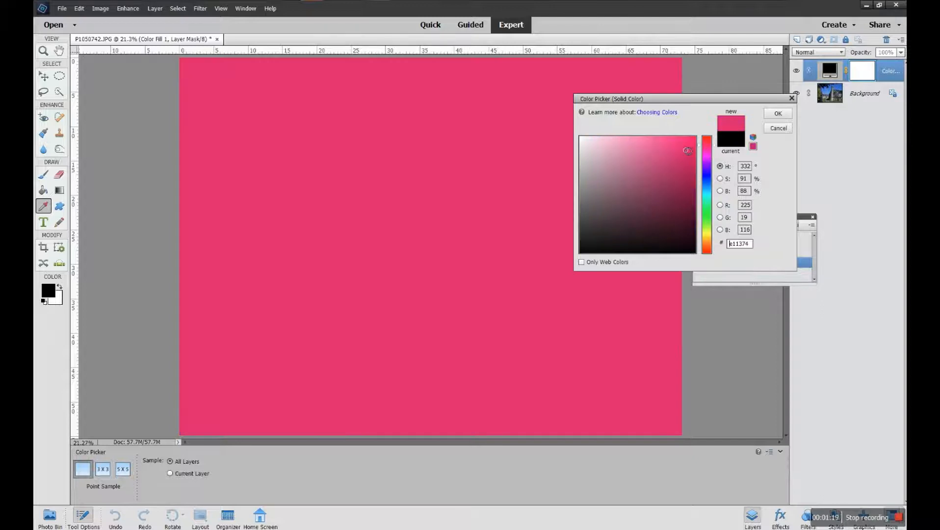
pyautogui.click(708, 142)
pyautogui.click(688, 142)
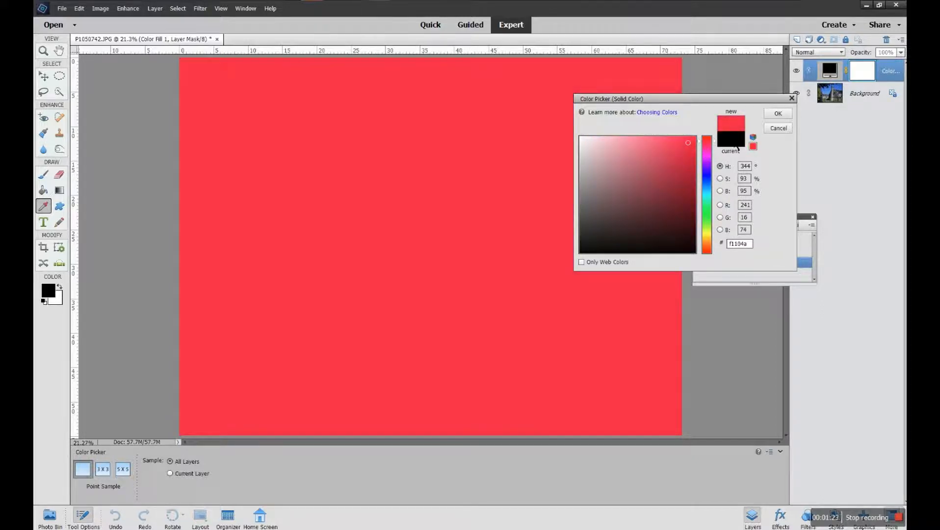
pyautogui.click(775, 114)
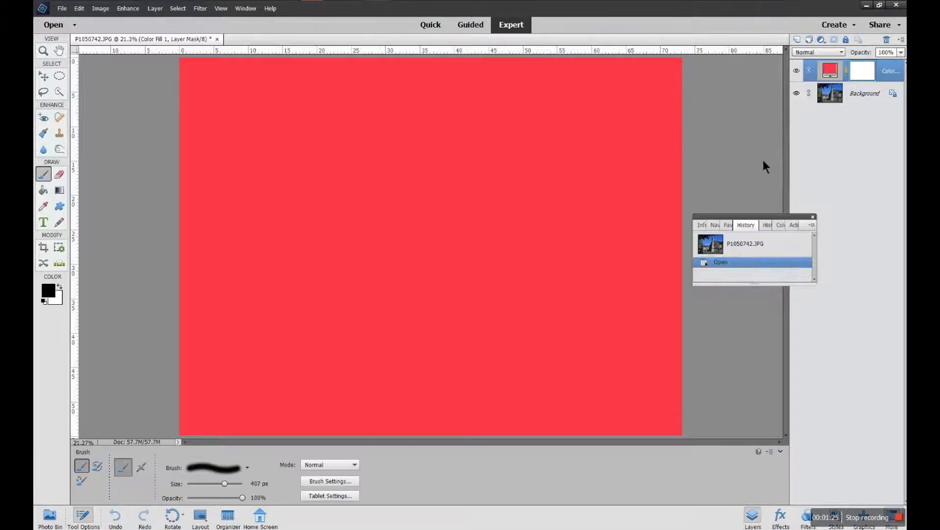
# Try the Overlay blend mode on the red fill layer, and settle on Soft Light.
pyautogui.press('x')
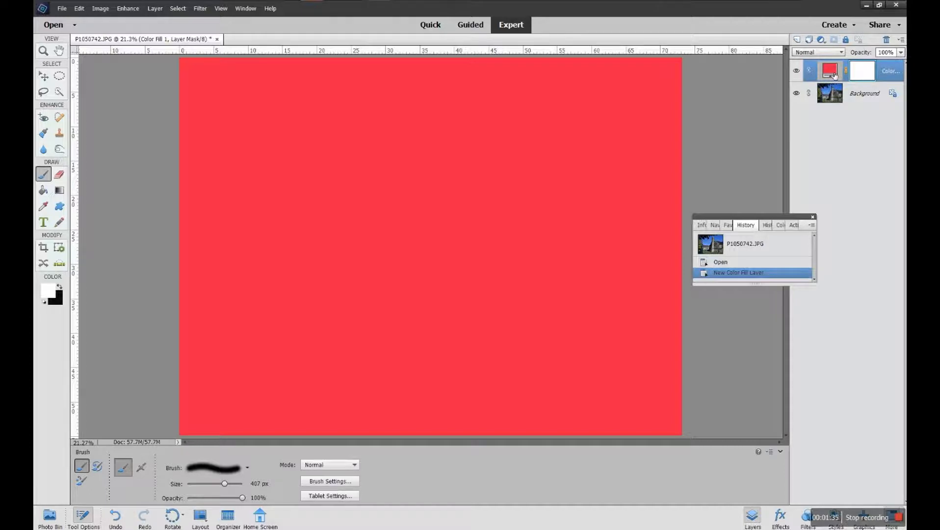
pyautogui.click(840, 52)
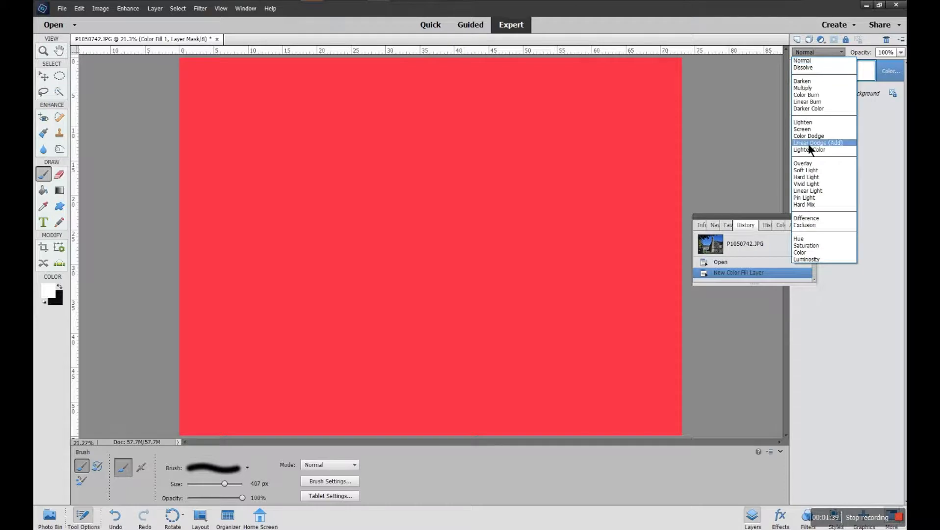
pyautogui.click(808, 163)
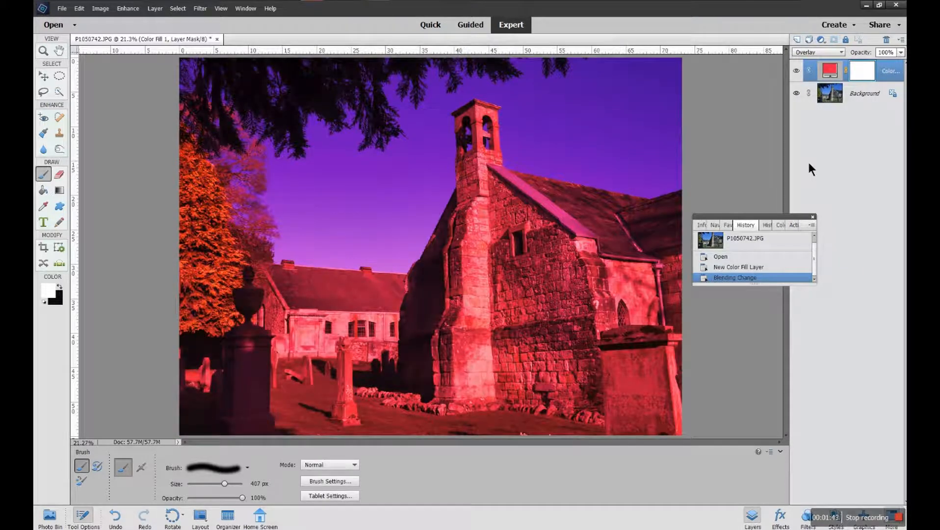
pyautogui.click(838, 53)
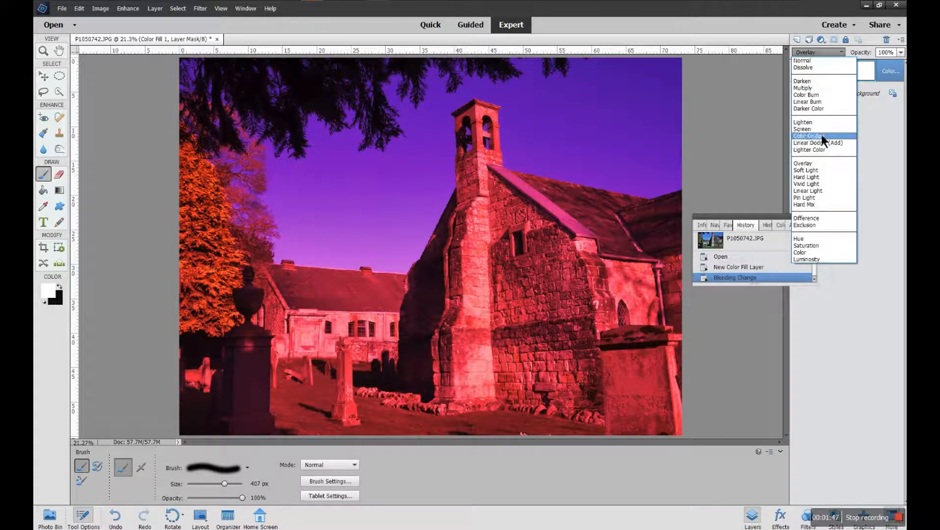
pyautogui.click(816, 170)
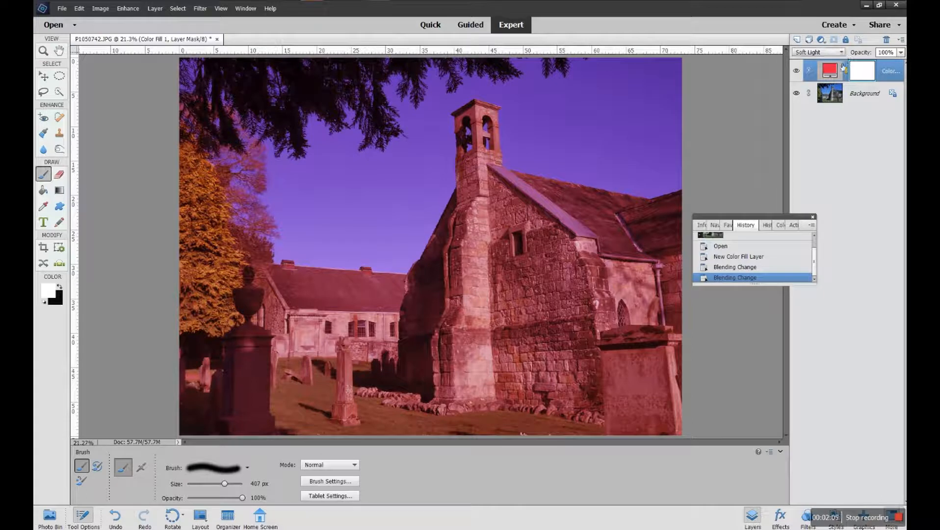
# Change the color of the fill layer to a saturated blue (#0b11ef).
pyautogui.click(833, 71)
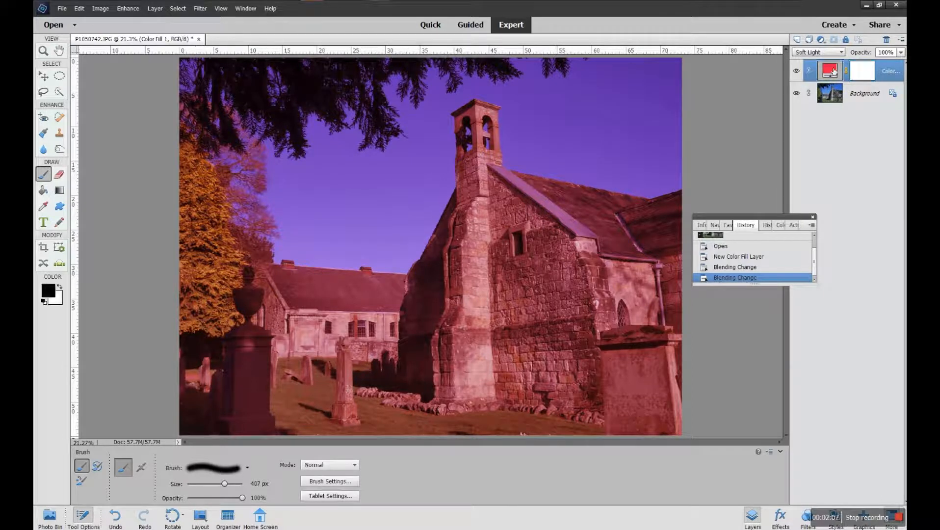
pyautogui.doubleClick(830, 72)
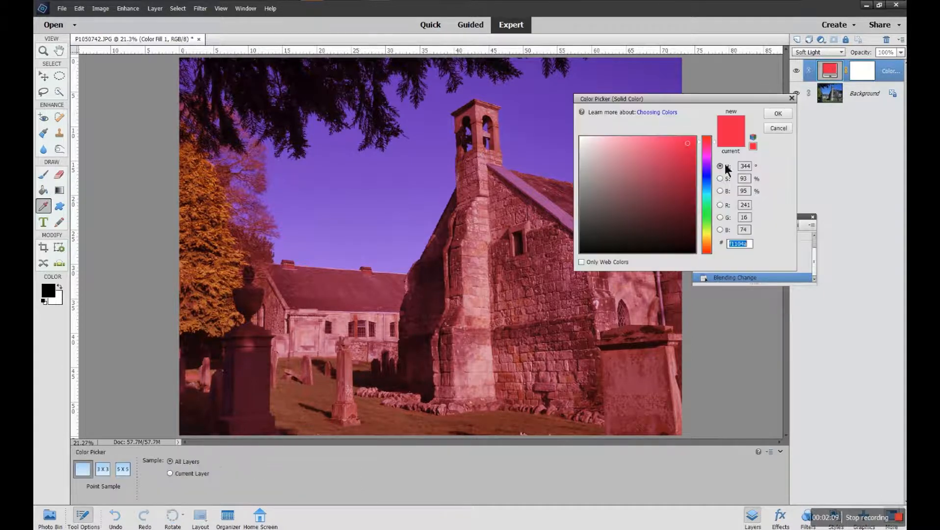
pyautogui.click(709, 176)
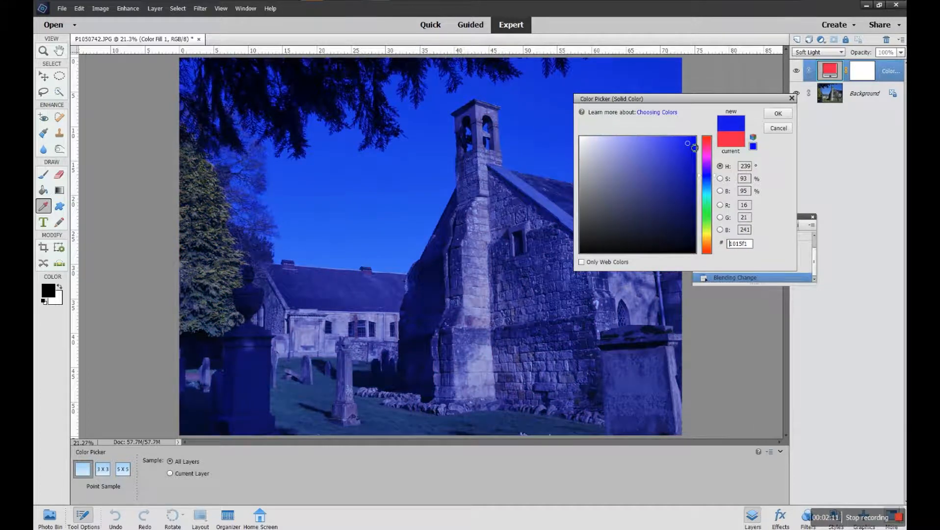
pyautogui.click(768, 114)
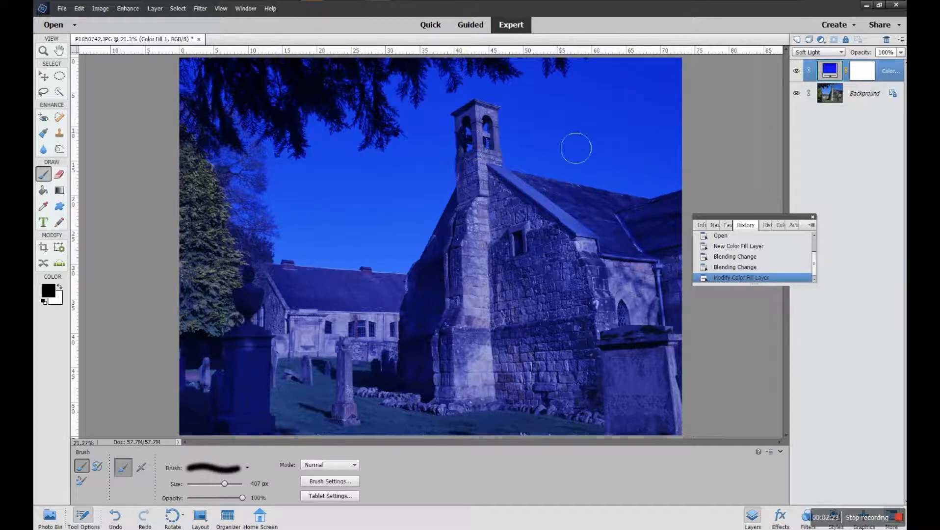
# Paint black on the fill layer's mask over the buildings, gravestones and grass with the 407 px brush, leaving the sky and trees tinted.
pyautogui.click(867, 75)
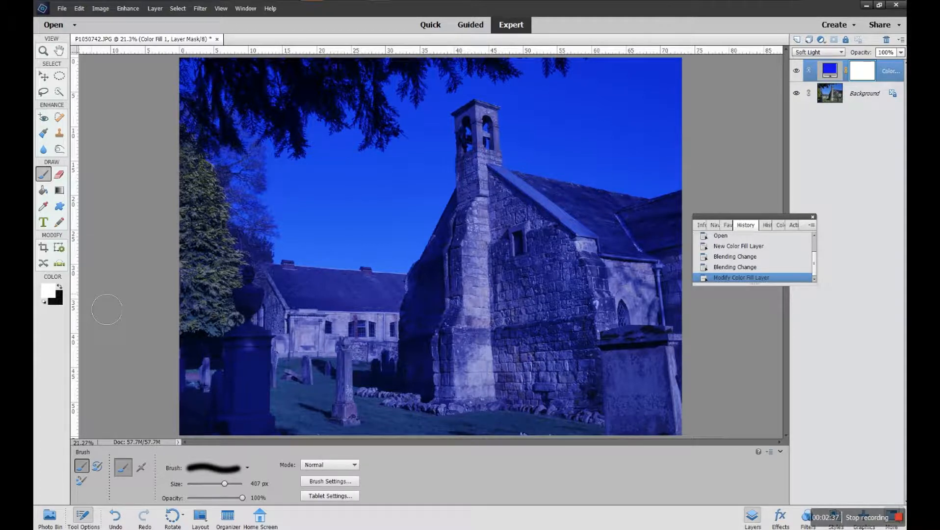
pyautogui.click(59, 288)
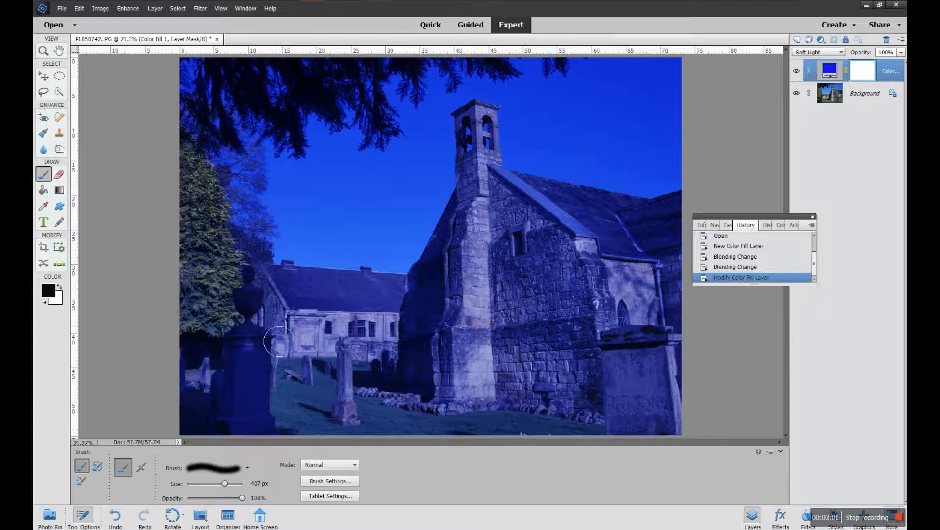
pyautogui.moveTo(269, 313)
pyautogui.mouseDown()
pyautogui.moveTo(318, 308)
pyautogui.moveTo(270, 289)
pyautogui.moveTo(421, 305)
pyautogui.moveTo(370, 329)
pyautogui.moveTo(418, 336)
pyautogui.moveTo(377, 363)
pyautogui.moveTo(403, 363)
pyautogui.moveTo(366, 368)
pyautogui.moveTo(277, 326)
pyautogui.moveTo(263, 414)
pyautogui.moveTo(260, 378)
pyautogui.moveTo(239, 414)
pyautogui.moveTo(234, 377)
pyautogui.moveTo(219, 405)
pyautogui.moveTo(194, 385)
pyautogui.moveTo(212, 361)
pyautogui.moveTo(251, 356)
pyautogui.moveTo(209, 363)
pyautogui.moveTo(299, 370)
pyautogui.moveTo(259, 391)
pyautogui.moveTo(400, 382)
pyautogui.moveTo(258, 419)
pyautogui.moveTo(419, 419)
pyautogui.moveTo(263, 441)
pyautogui.moveTo(707, 430)
pyautogui.moveTo(333, 430)
pyautogui.moveTo(670, 421)
pyautogui.moveTo(370, 408)
pyautogui.moveTo(565, 376)
pyautogui.moveTo(665, 375)
pyautogui.moveTo(735, 406)
pyautogui.moveTo(686, 376)
pyautogui.moveTo(687, 220)
pyautogui.moveTo(584, 216)
pyautogui.moveTo(504, 198)
pyautogui.moveTo(450, 267)
pyautogui.moveTo(418, 362)
pyautogui.moveTo(568, 323)
pyautogui.moveTo(674, 330)
pyautogui.moveTo(438, 370)
pyautogui.moveTo(657, 330)
pyautogui.moveTo(464, 305)
pyautogui.moveTo(454, 294)
pyautogui.moveTo(497, 216)
pyautogui.moveTo(478, 125)
pyautogui.moveTo(485, 118)
pyautogui.moveTo(506, 160)
pyautogui.mouseUp()
pyautogui.moveTo(489, 143)
pyautogui.mouseDown()
pyautogui.moveTo(486, 183)
pyautogui.moveTo(526, 202)
pyautogui.mouseUp()
pyautogui.moveTo(547, 241)
pyautogui.mouseDown()
pyautogui.moveTo(485, 258)
pyautogui.moveTo(602, 250)
pyautogui.moveTo(543, 233)
pyautogui.moveTo(472, 244)
pyautogui.moveTo(697, 266)
pyautogui.moveTo(481, 294)
pyautogui.moveTo(672, 294)
pyautogui.moveTo(691, 283)
pyautogui.moveTo(532, 288)
pyautogui.mouseUp()
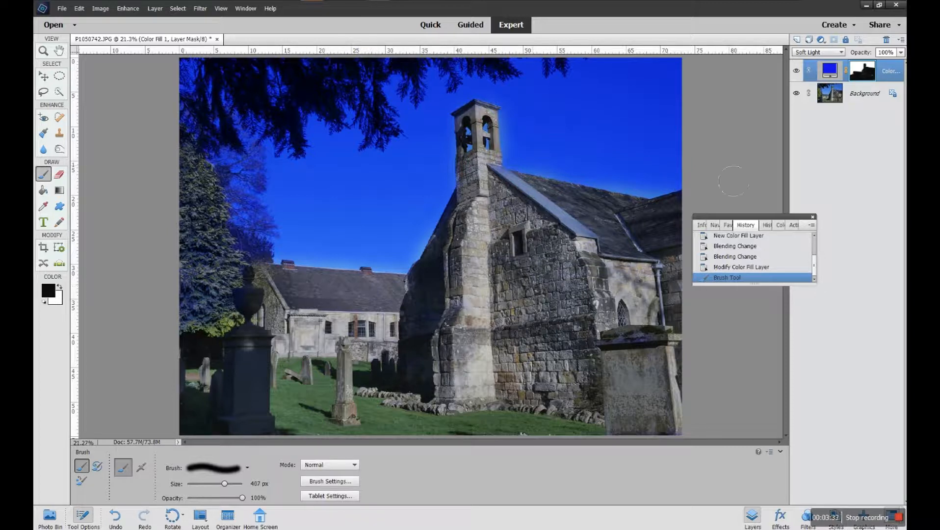
# Recolor the masked fill layer to red (#f7101b).
pyautogui.doubleClick(830, 72)
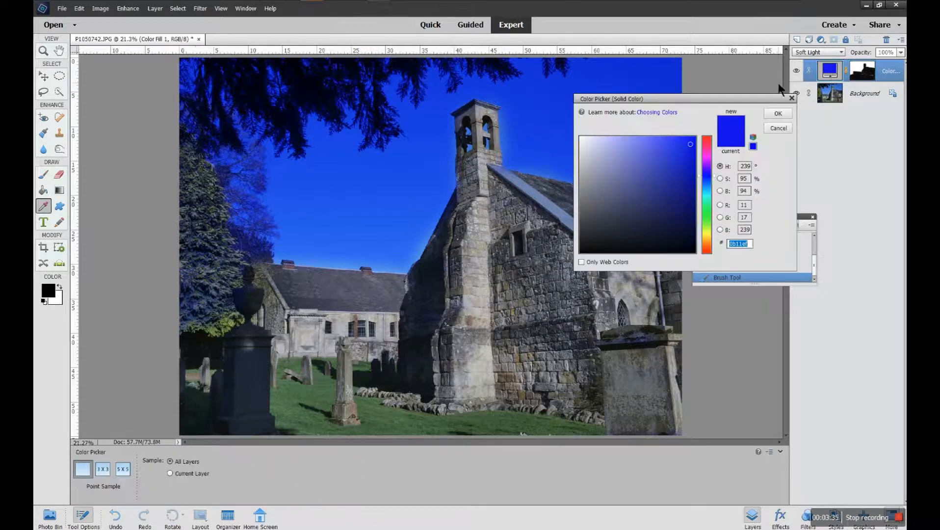
pyautogui.click(703, 147)
pyautogui.moveTo(690, 148); pyautogui.dragTo(689, 139)
pyautogui.click(706, 141)
pyautogui.click(690, 142)
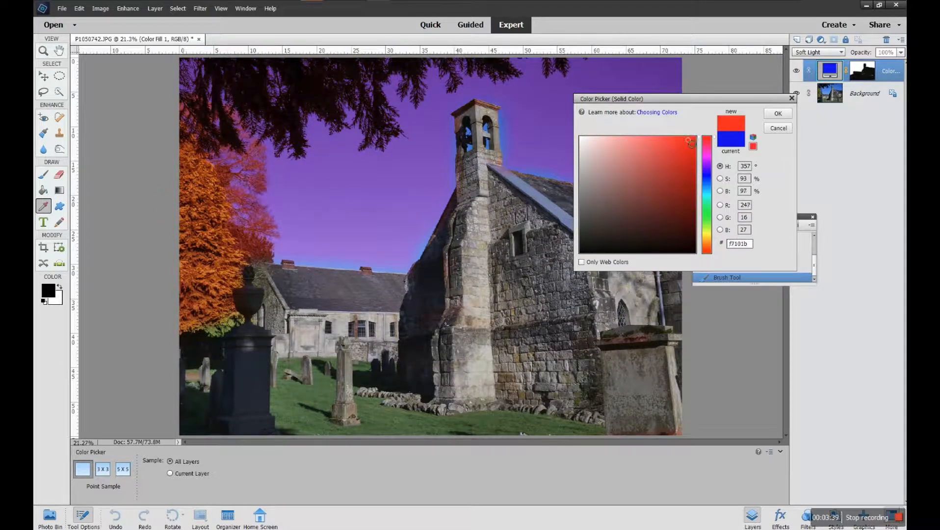
pyautogui.click(778, 114)
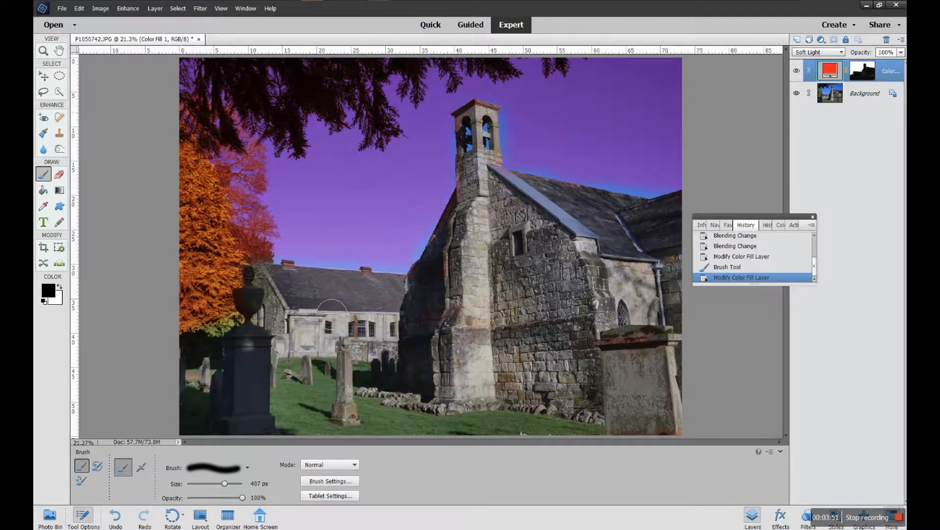
# Toggle the visibility of the red fill layer off and on to compare the tinted photo with the original.
pyautogui.click(797, 71)
pyautogui.click(798, 73)
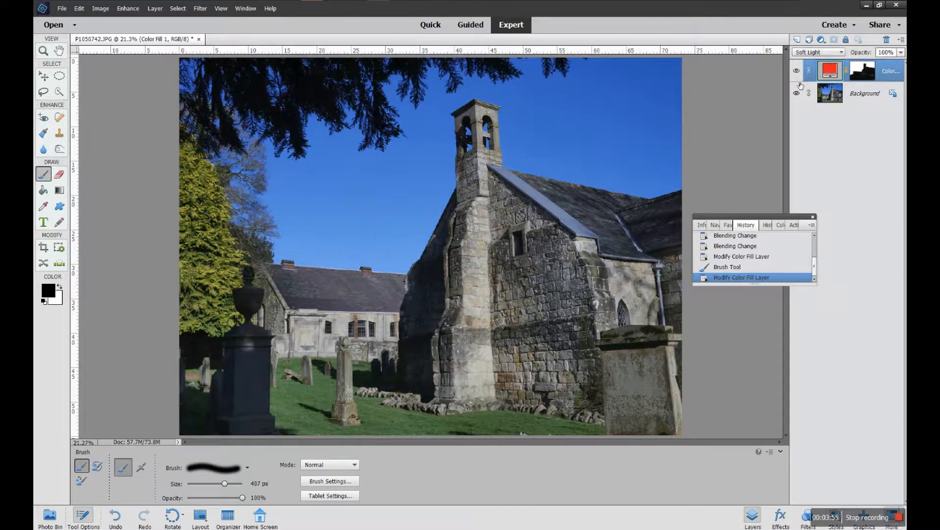
pyautogui.click(798, 72)
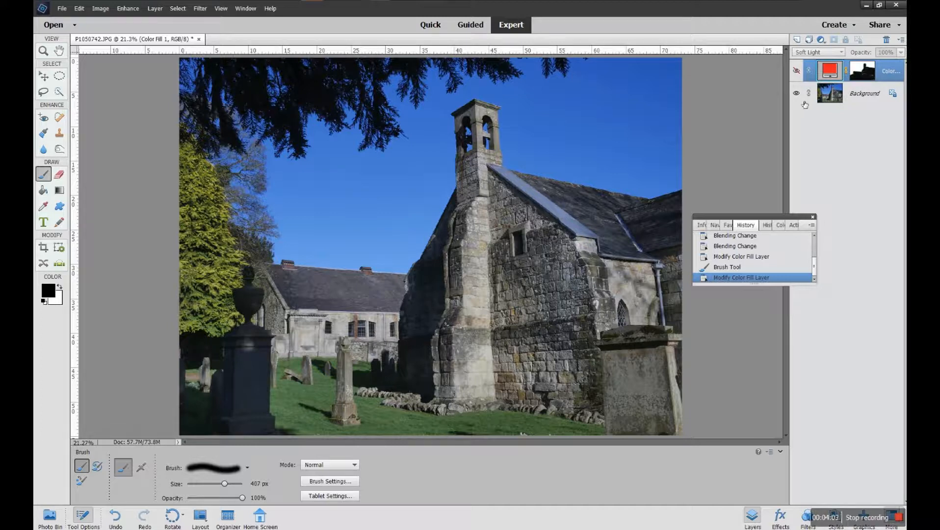
pyautogui.click(796, 70)
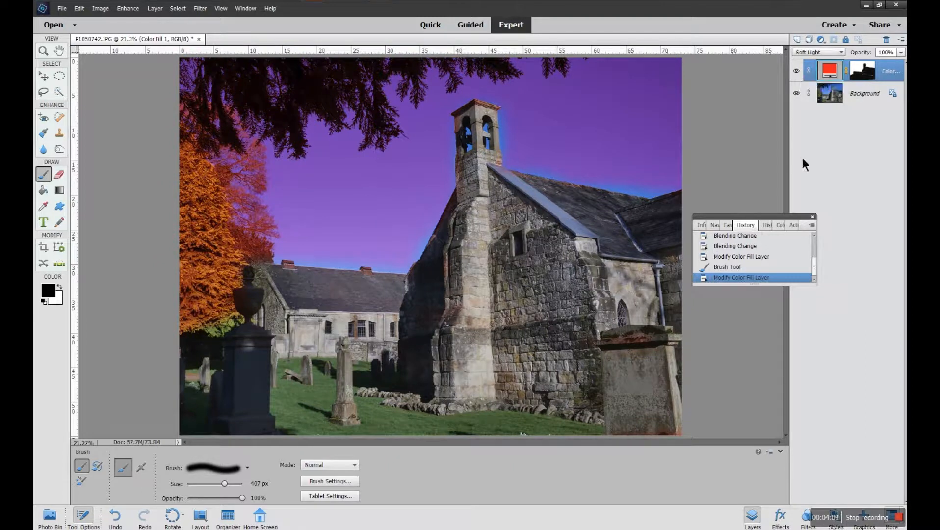
# Add a second Solid Color fill layer in black and set its blend mode to Overlay.
pyautogui.click(822, 41)
pyautogui.click(830, 50)
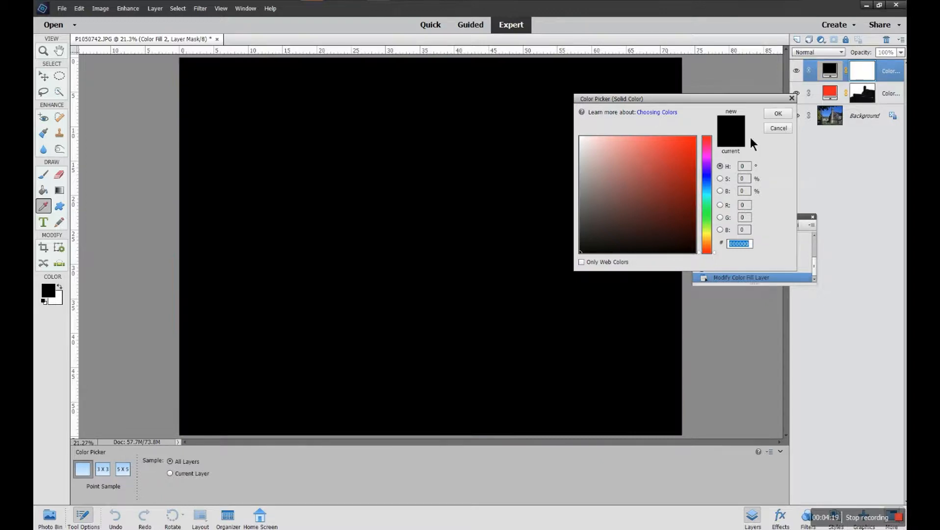
pyautogui.click(777, 113)
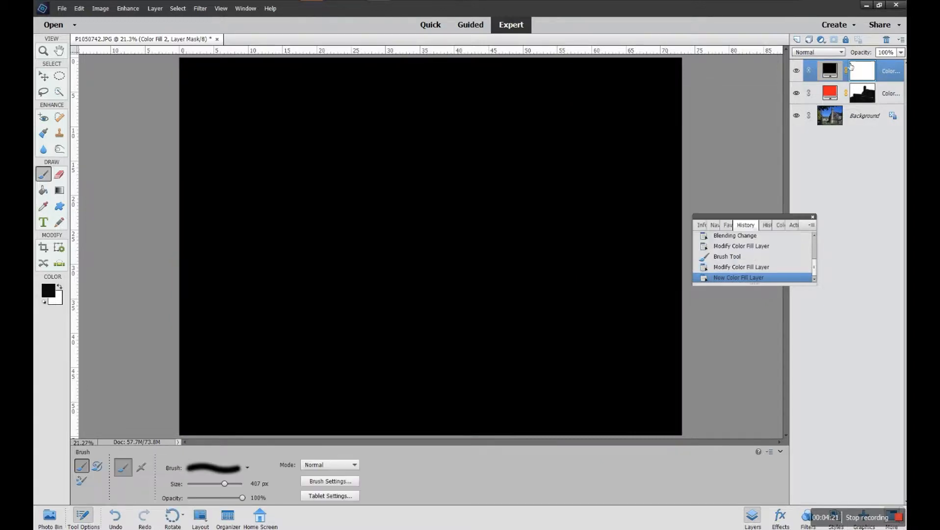
pyautogui.click(842, 53)
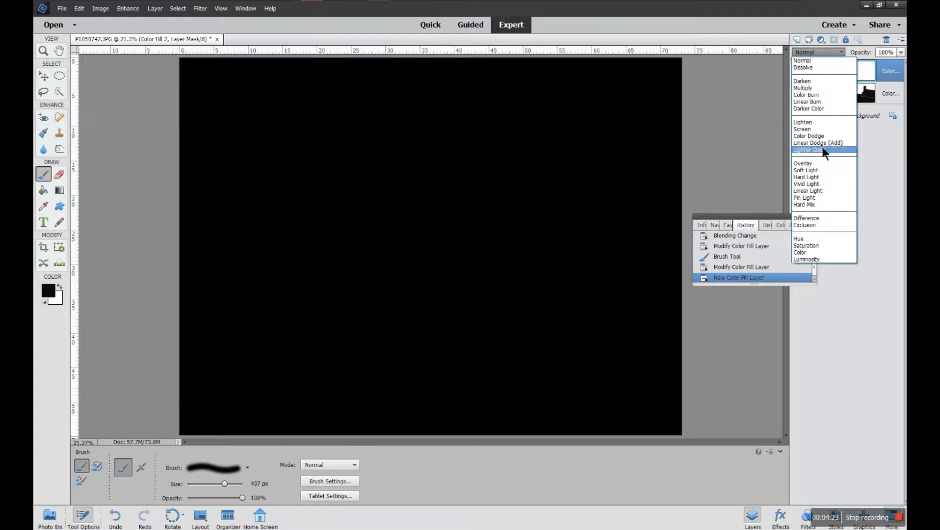
pyautogui.click(822, 163)
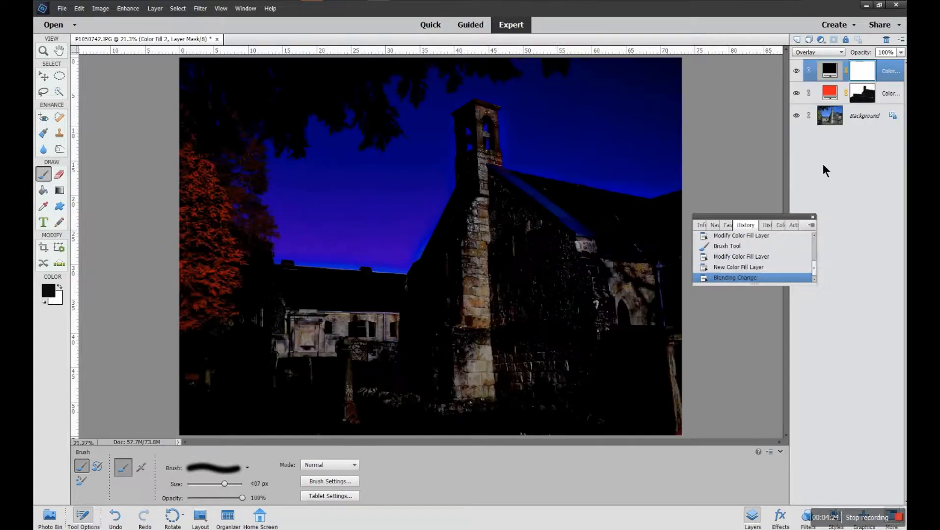
# Hide the red fill layer and lower the black fill layer's opacity to 55%.
pyautogui.click(797, 93)
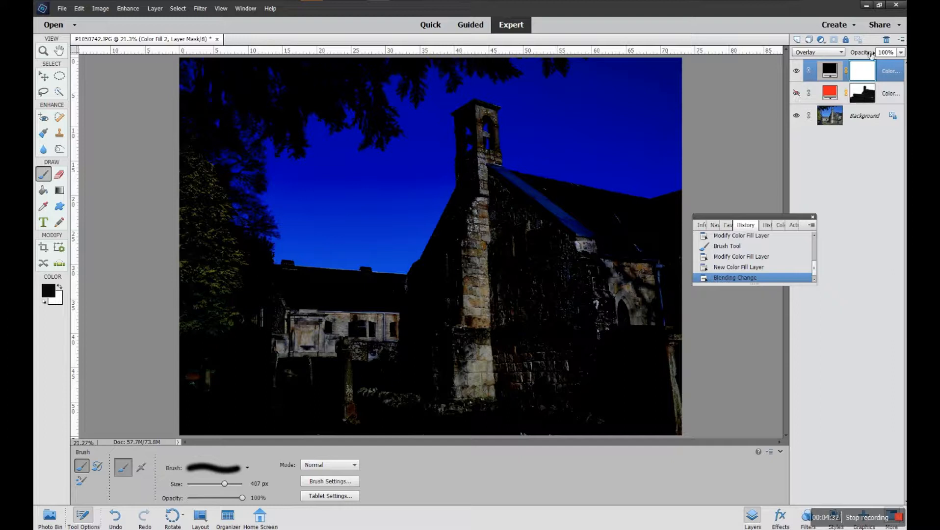
pyautogui.click(901, 52)
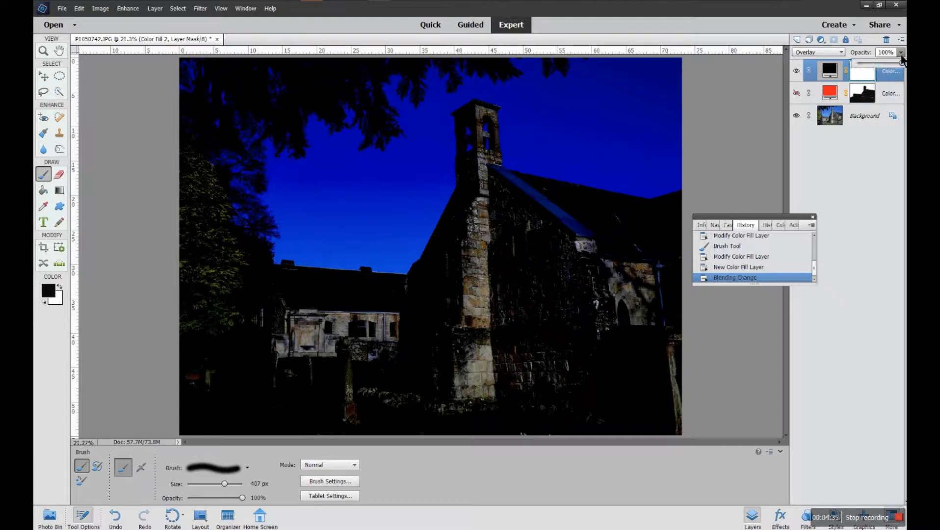
pyautogui.moveTo(901, 64); pyautogui.dragTo(876, 63)
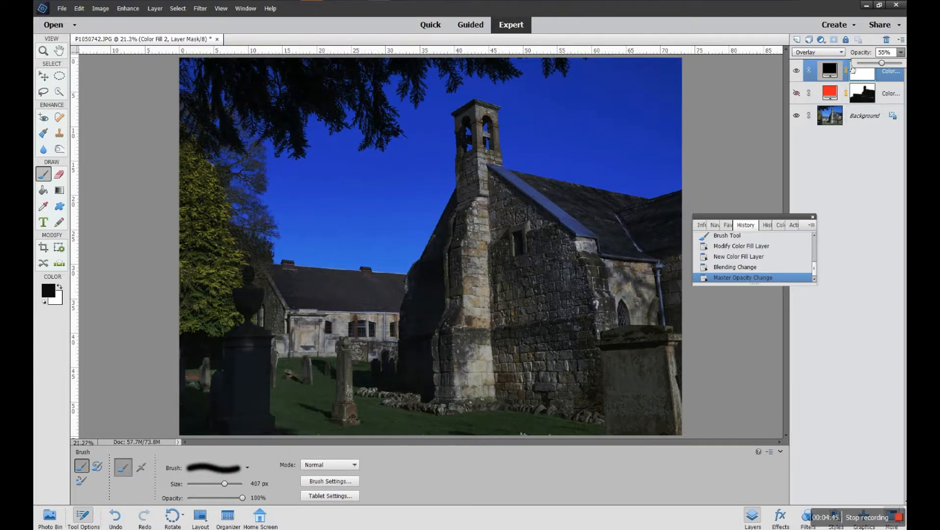
# Try the black fill layer's opacity at 32% and 23%, and finally raise it to 95%.
pyautogui.moveTo(881, 62); pyautogui.dragTo(871, 62)
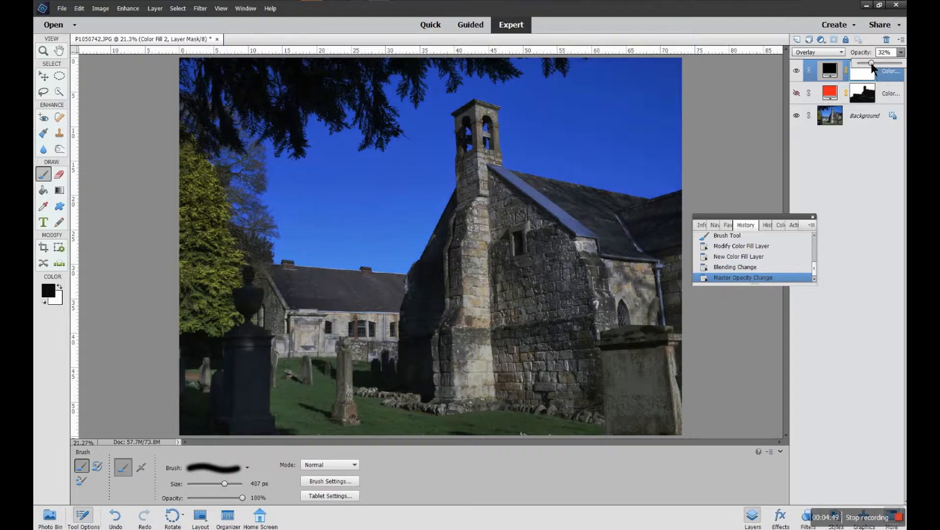
pyautogui.moveTo(865, 62); pyautogui.dragTo(867, 63)
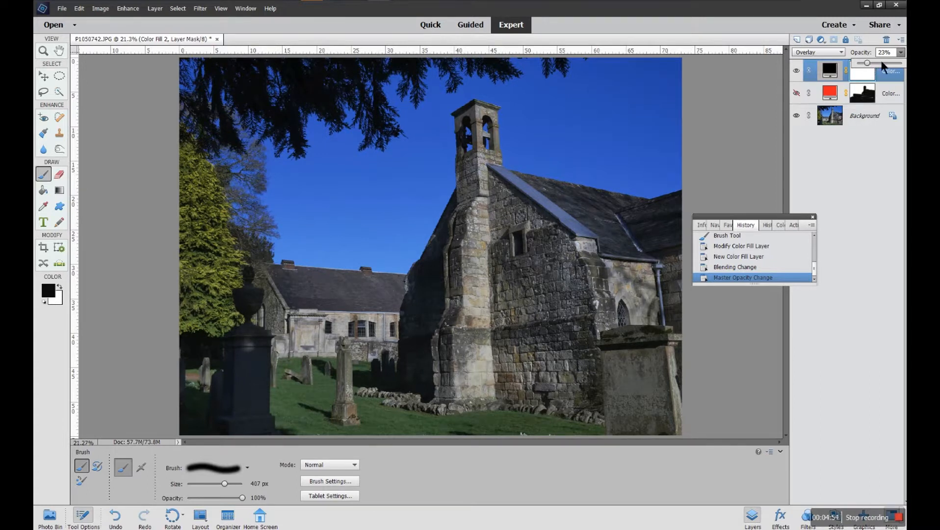
pyautogui.moveTo(866, 63); pyautogui.dragTo(900, 63)
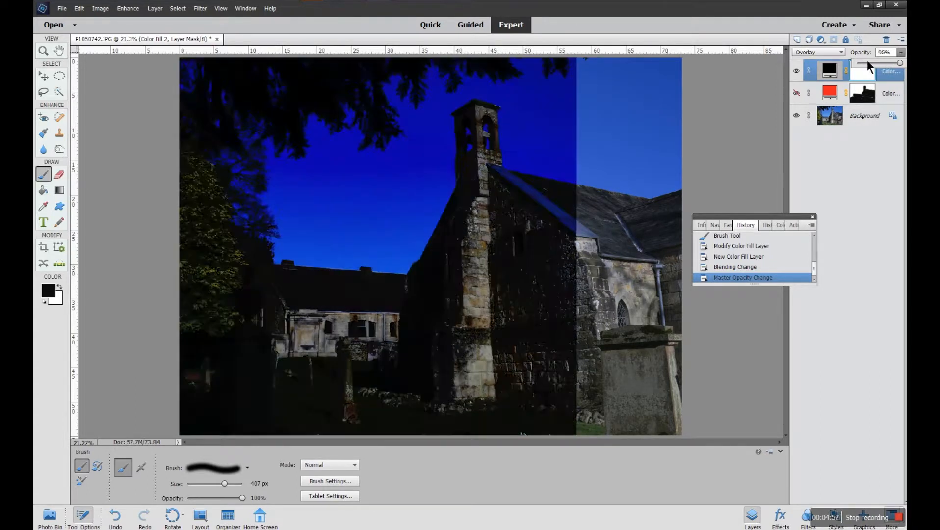
# Try the Lighter Color blend mode on the black fill layer, and switch it to Soft Light.
pyautogui.click(825, 52)
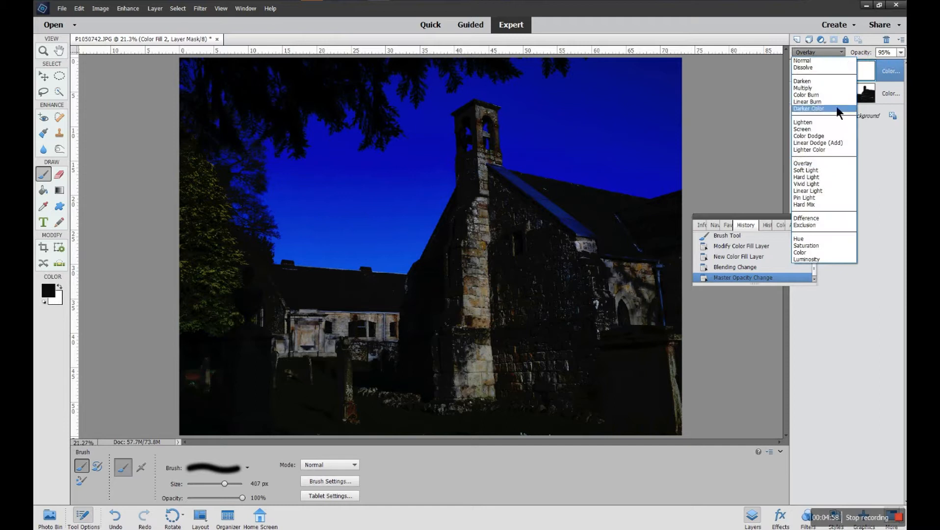
pyautogui.click(827, 149)
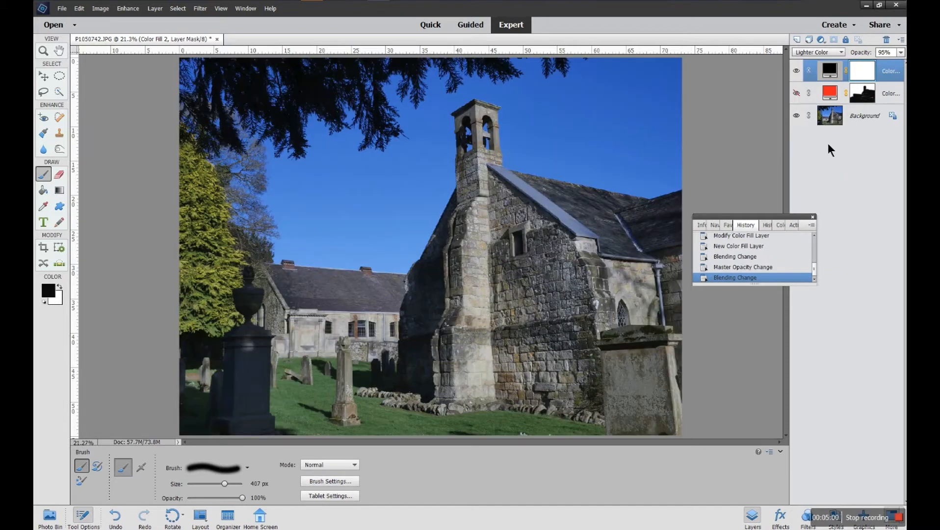
pyautogui.click(840, 52)
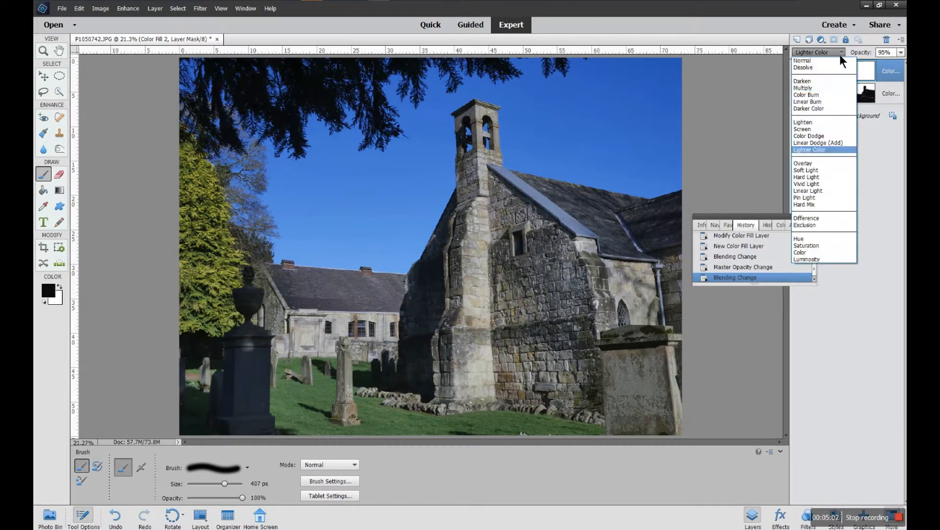
pyautogui.click(822, 168)
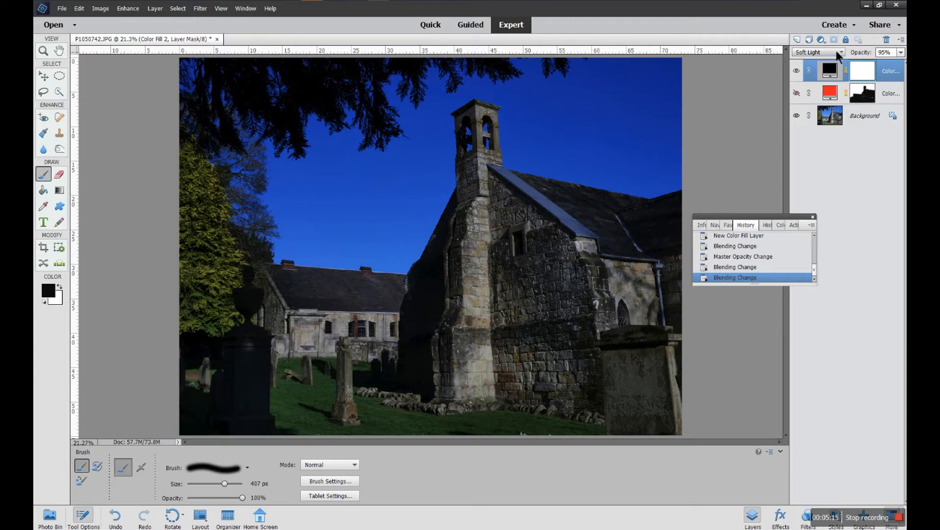
pyautogui.click(822, 40)
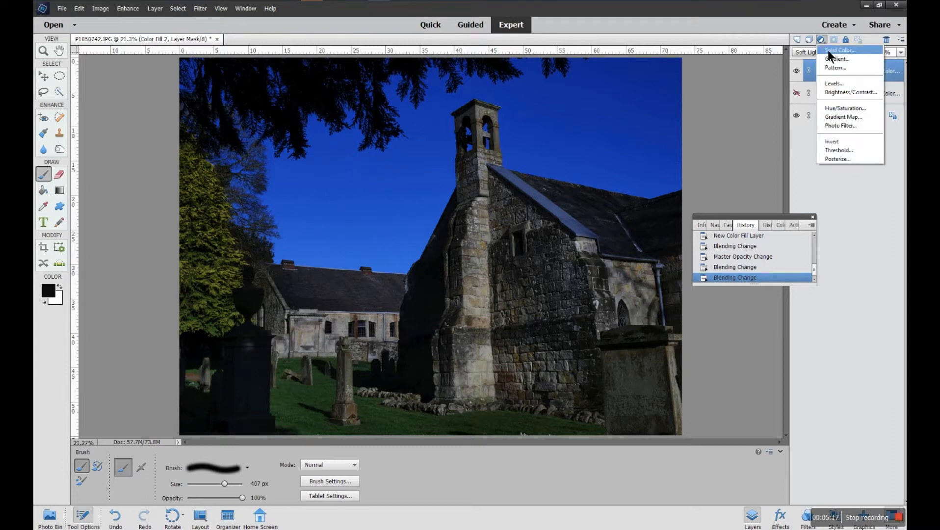
pyautogui.click(827, 189)
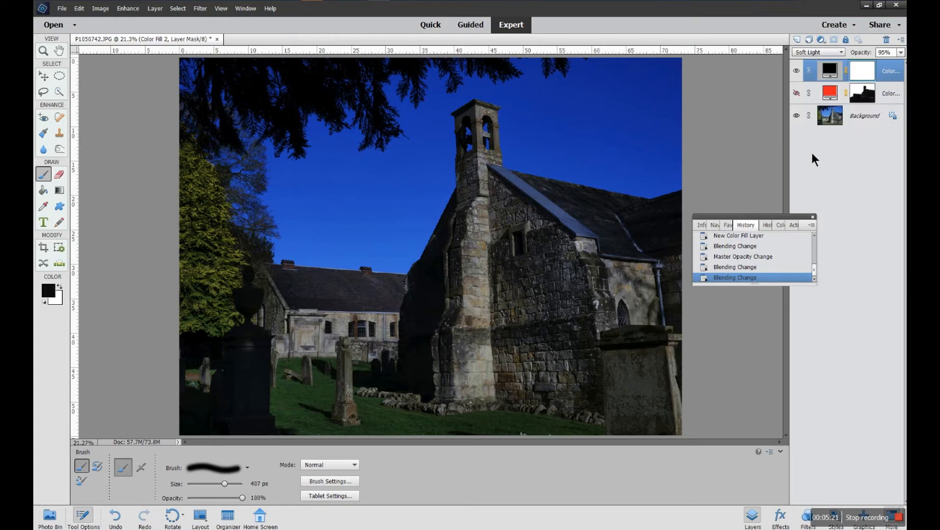